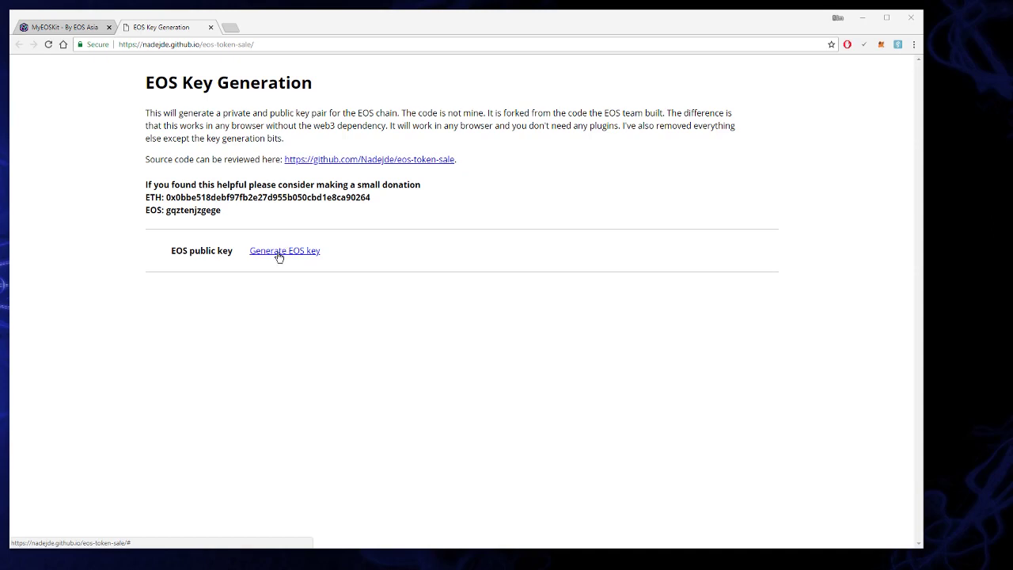
# Step: Generate a fresh key pair under 'EOS Token Sale Claim Key' and copy the description, public key and private key rows
pyautogui.click(278, 252)
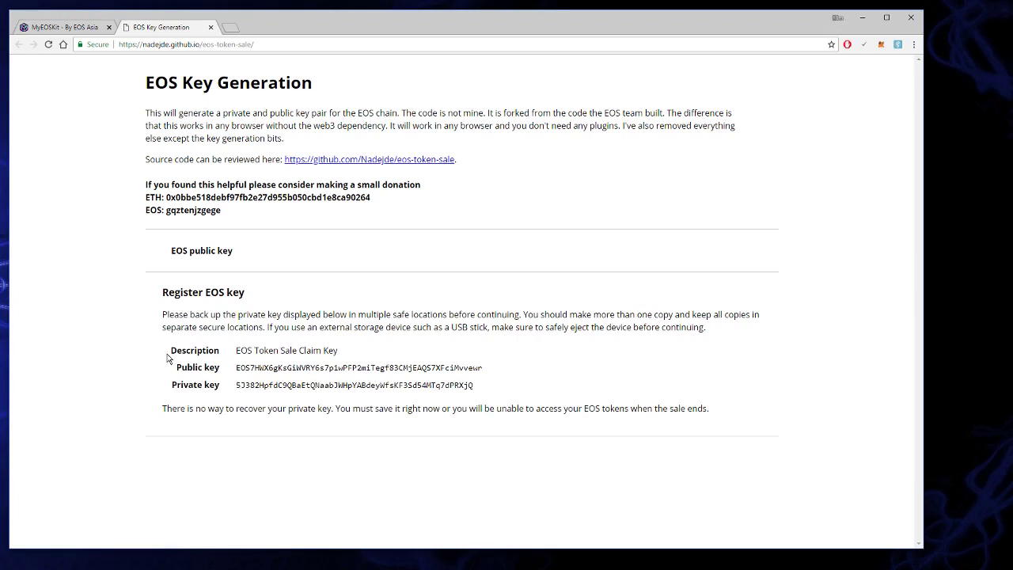
pyautogui.moveTo(168, 352); pyautogui.dragTo(507, 390)
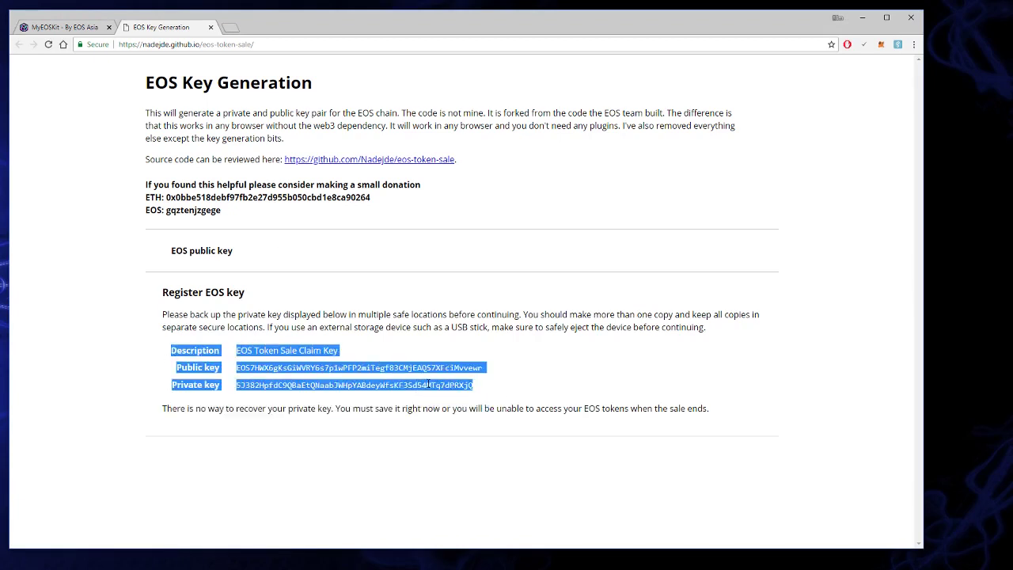
pyautogui.rightClick(427, 383)
pyautogui.click(480, 389)
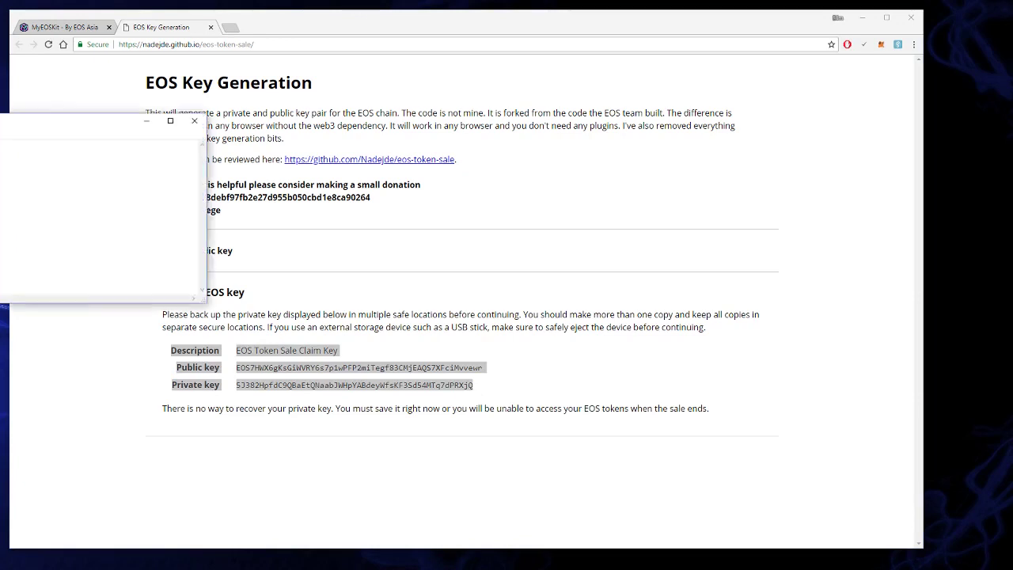
# Step: Paste the key table into a new Notepad note, enlarge the window, and park it off-screen
pyautogui.hotkey('ctrl', 'v')
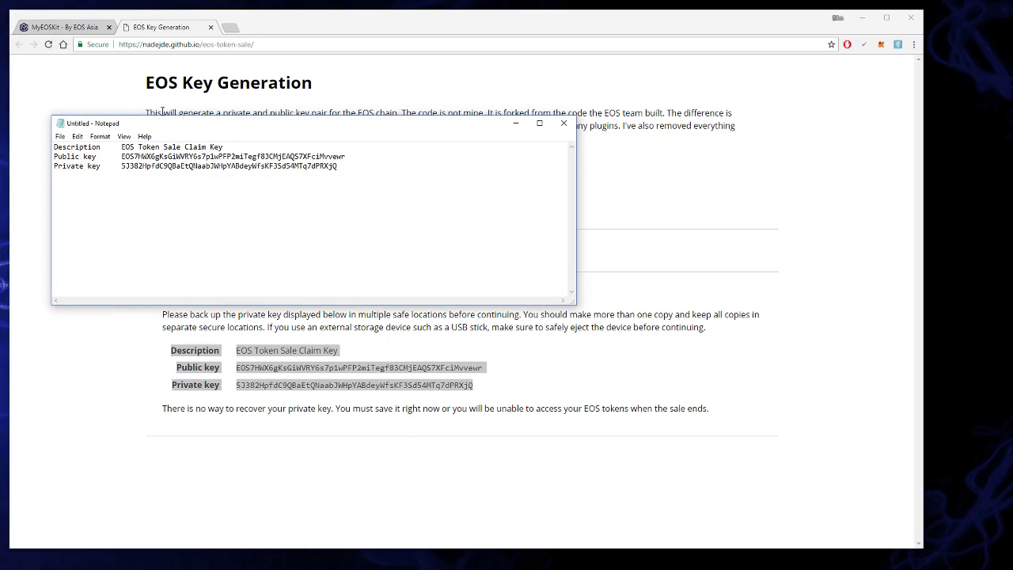
pyautogui.moveTo(223, 130); pyautogui.dragTo(196, 114)
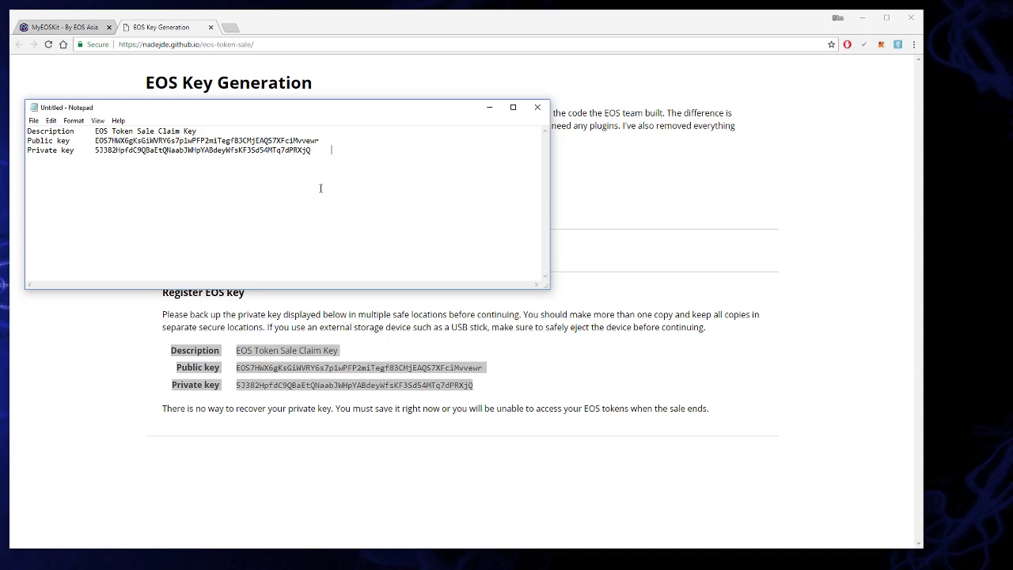
pyautogui.moveTo(321, 106); pyautogui.dragTo(308, 69)
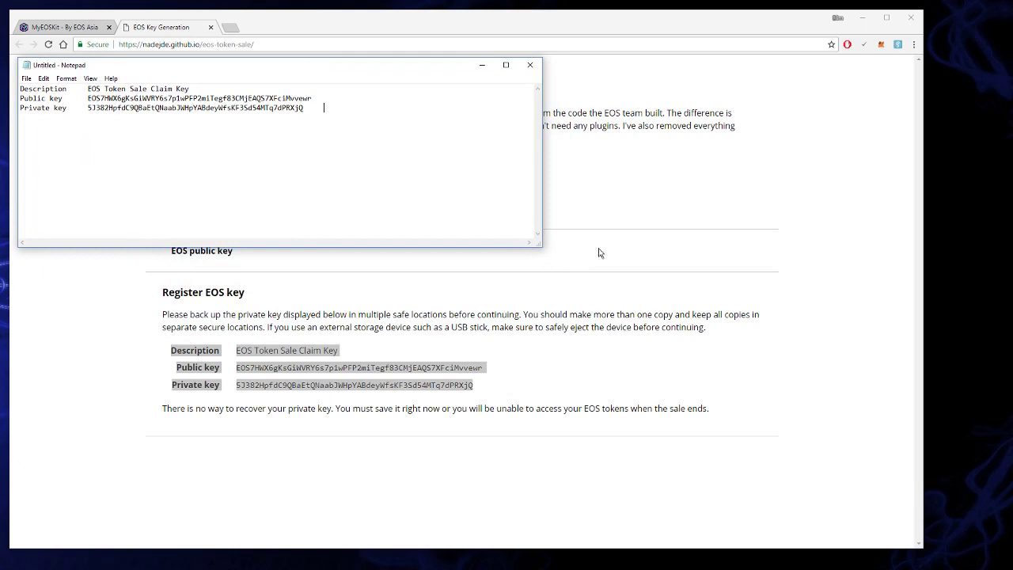
pyautogui.moveTo(543, 245); pyautogui.dragTo(552, 278)
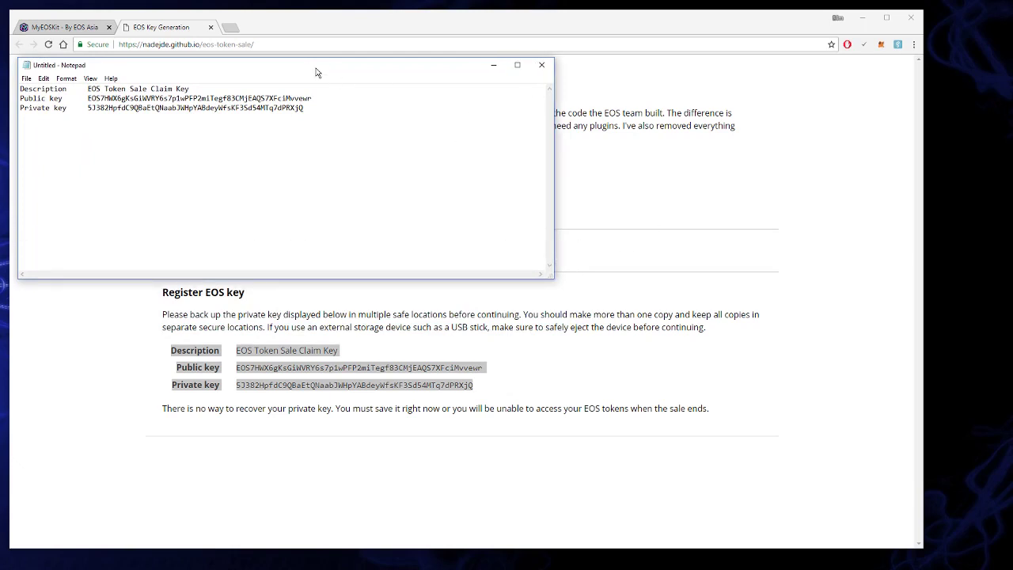
pyautogui.moveTo(316, 69); pyautogui.dragTo(0, 44)
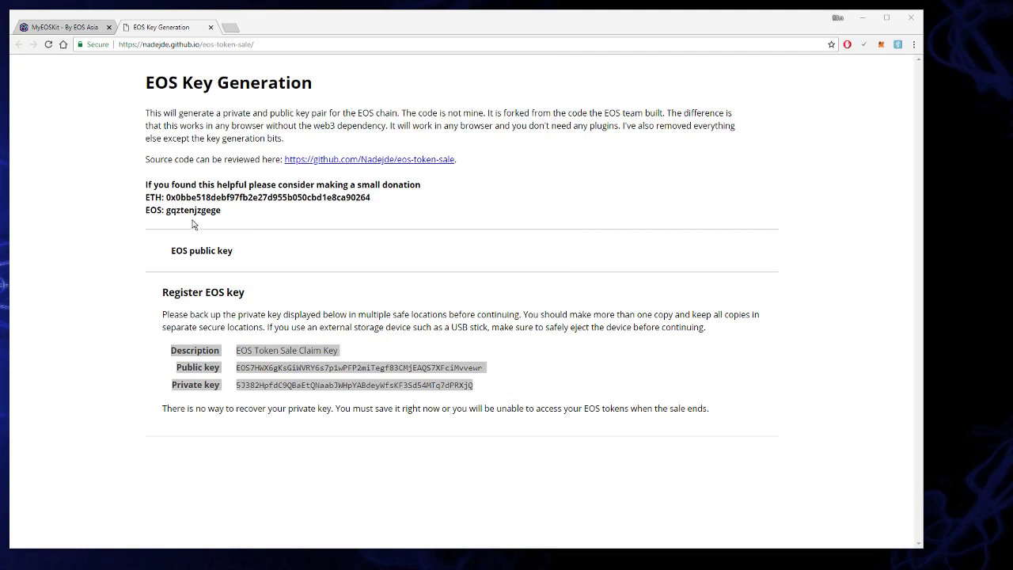
# Step: On MyEOSKit's Create Account page, select 'Create account via exchange withdrawal' and focus the New Account Name field
pyautogui.click(123, 229)
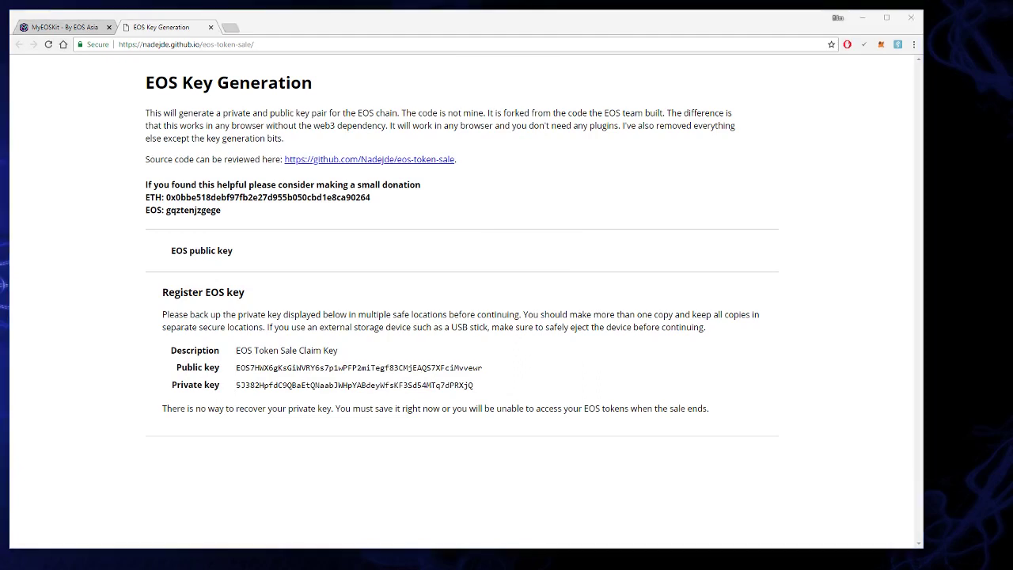
pyautogui.click(67, 27)
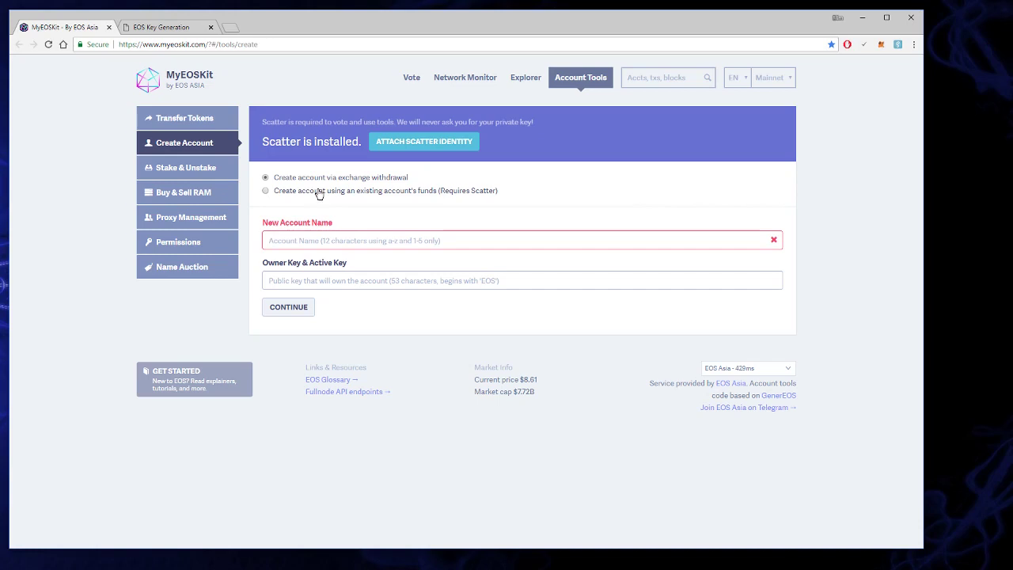
pyautogui.click(319, 194)
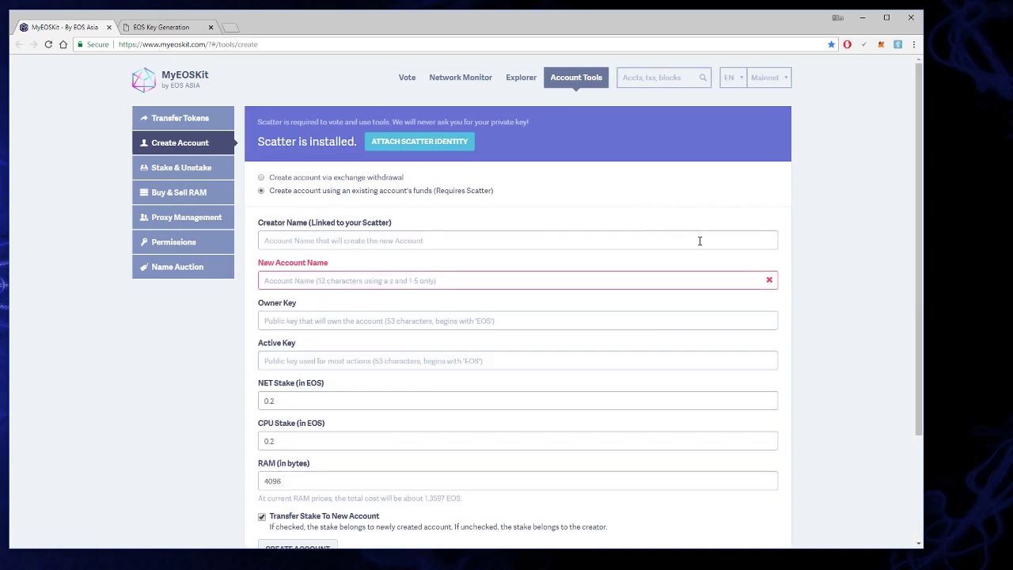
pyautogui.click(285, 178)
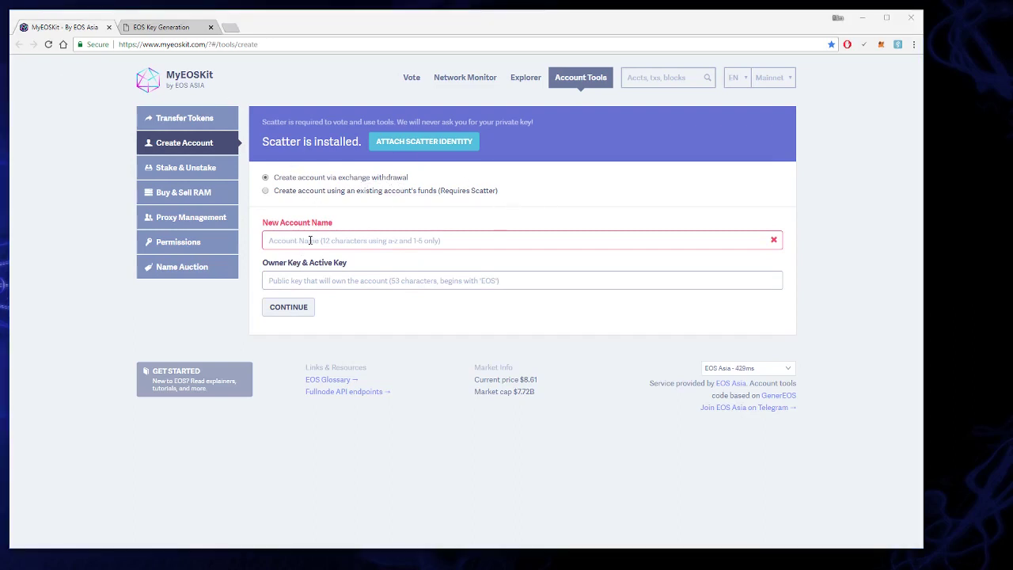
pyautogui.click(492, 245)
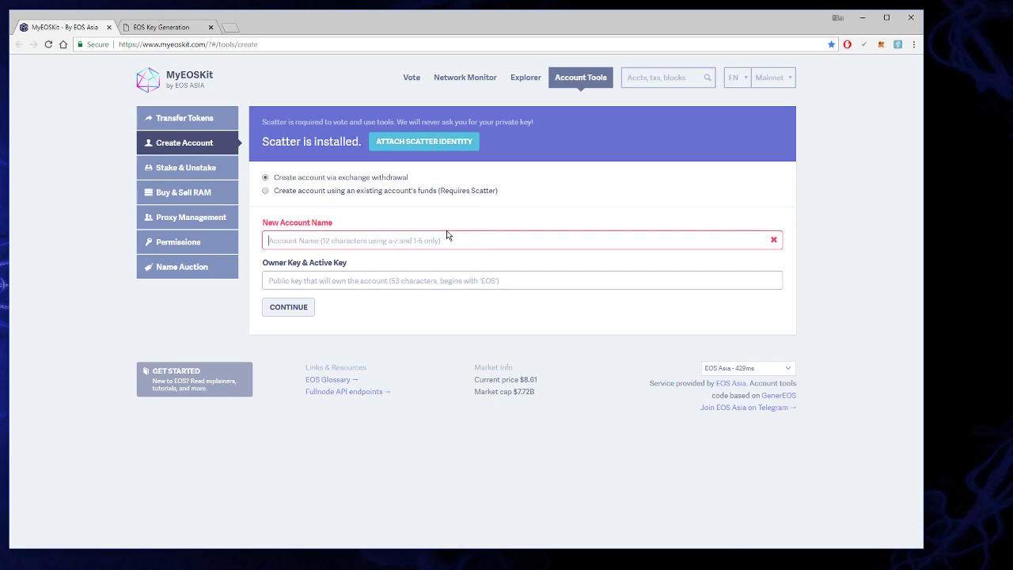
# Step: Enter 'amberlampsmn' as the new account name and copy the generated public key from the note
pyautogui.write('amberlam')
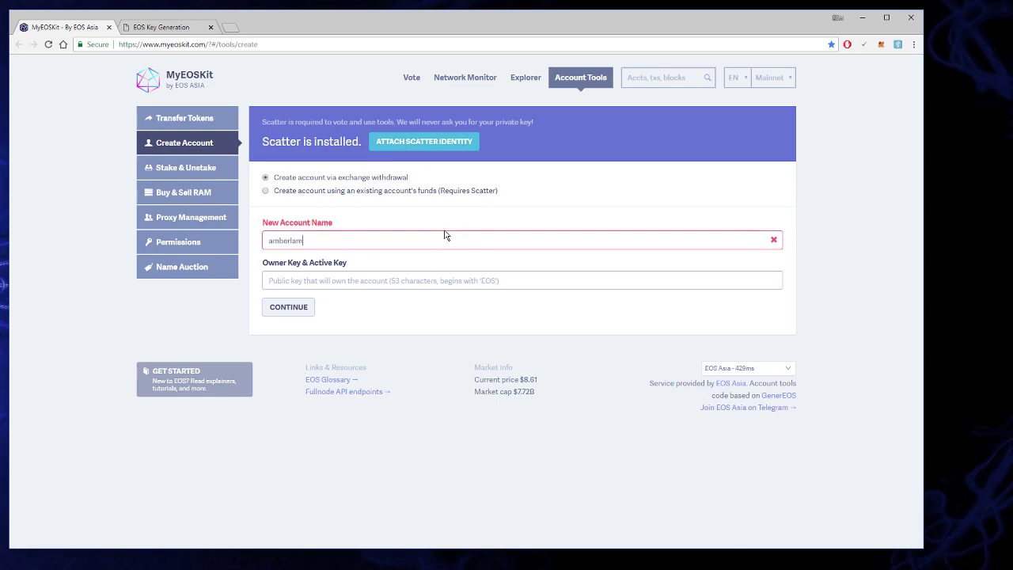
pyautogui.write('psmn')
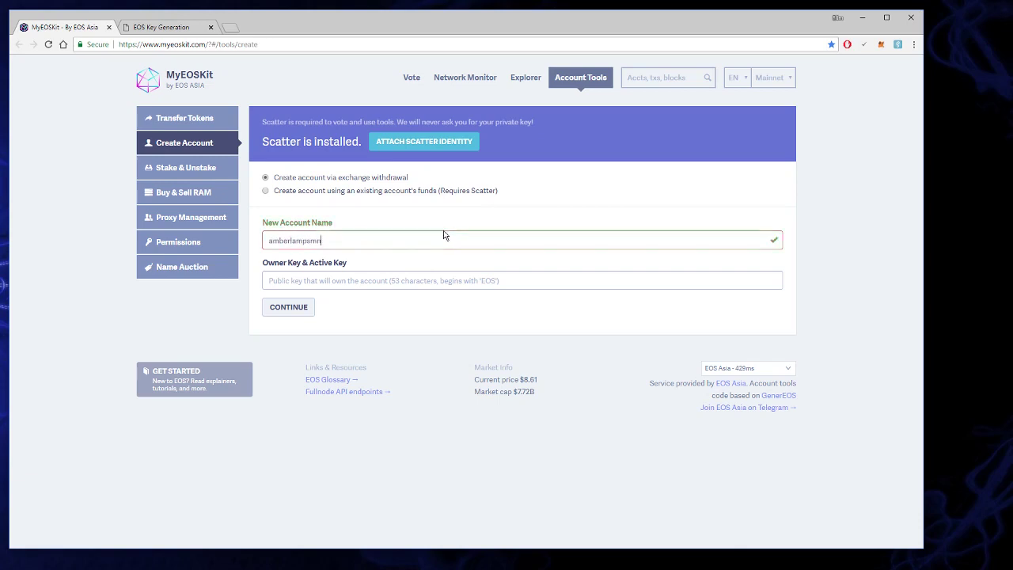
pyautogui.click(299, 281)
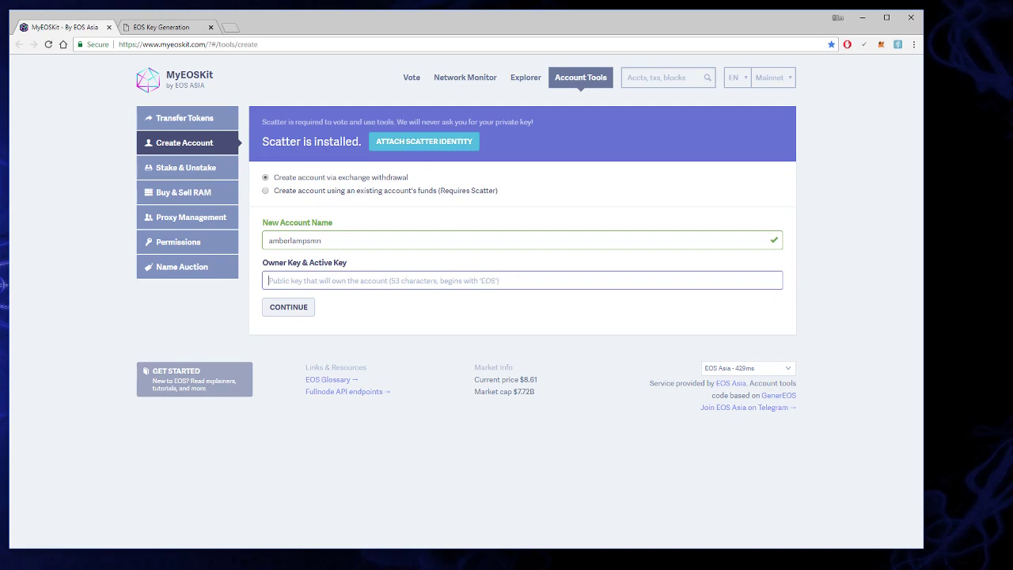
pyautogui.moveTo(0, 39); pyautogui.dragTo(362, 80)
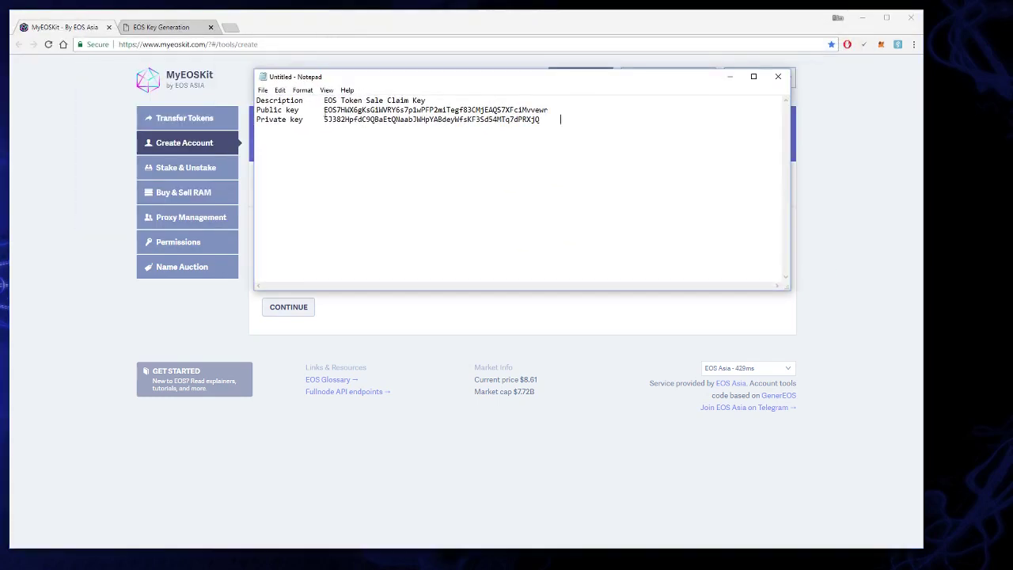
pyautogui.moveTo(324, 109); pyautogui.dragTo(550, 108)
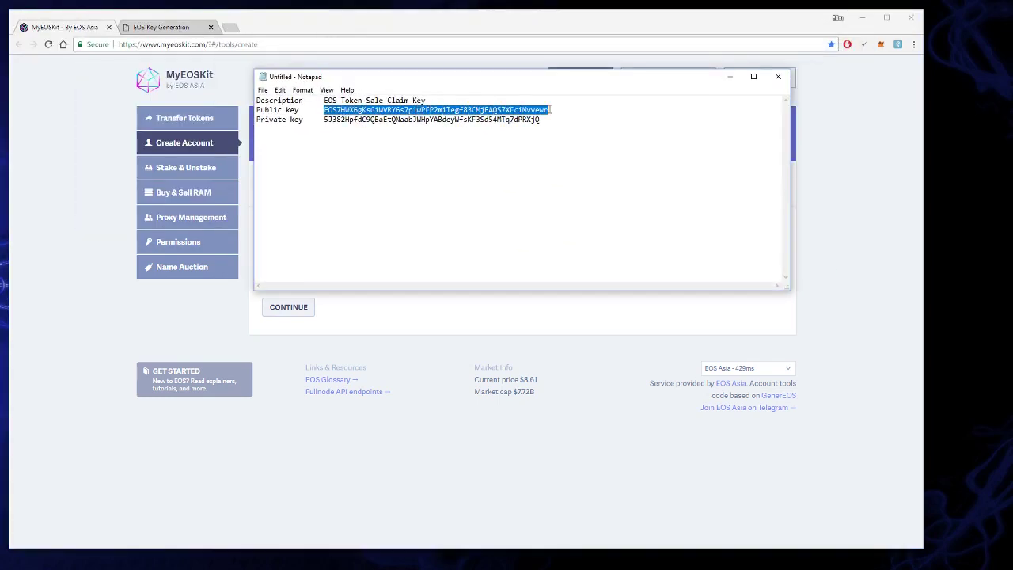
pyautogui.rightClick(543, 110)
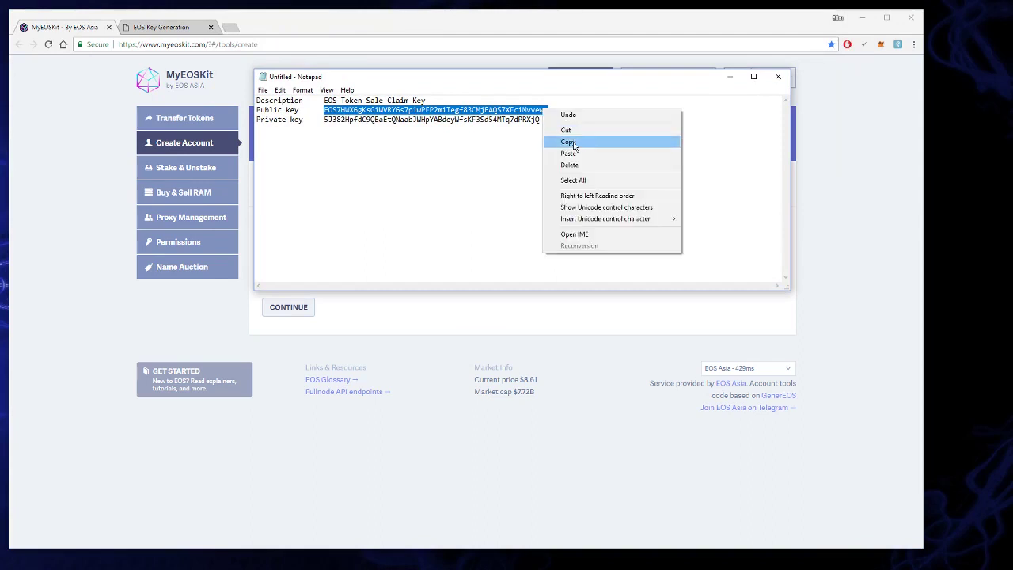
pyautogui.click(570, 142)
# Step: Paste the public key as owner and active key and continue to the transfer instructions
pyautogui.click(494, 307)
pyautogui.rightClick(380, 282)
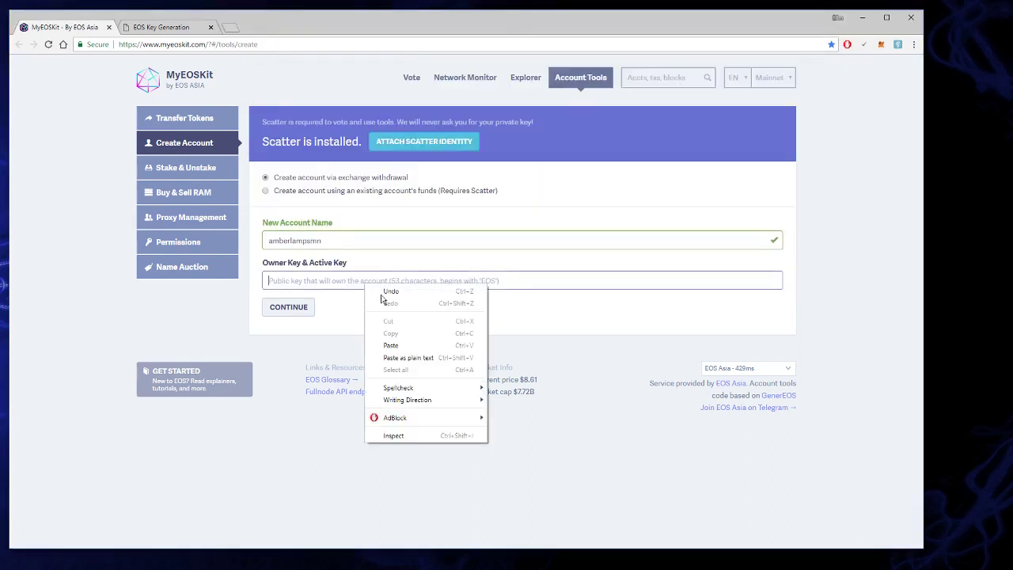
pyautogui.click(415, 345)
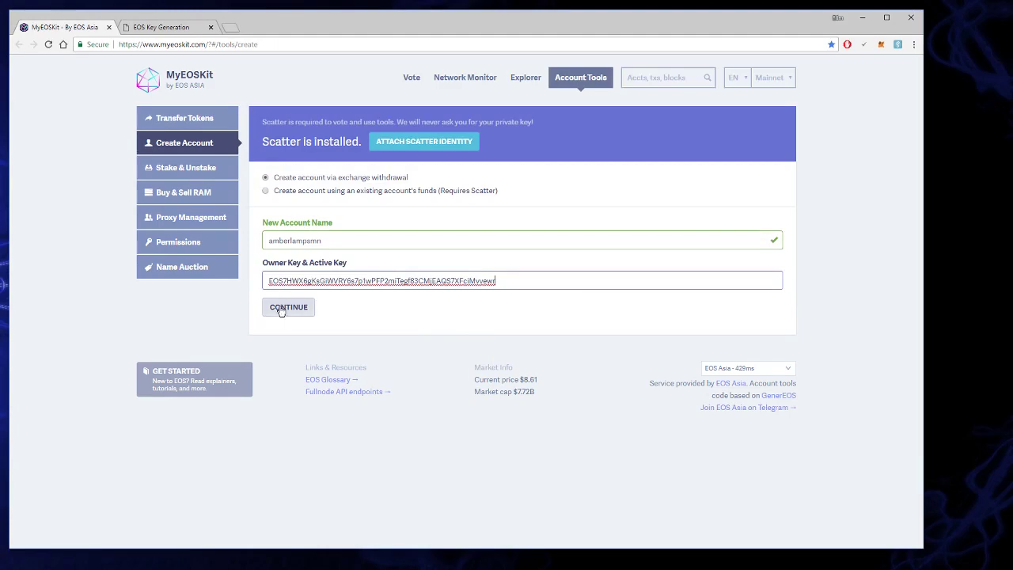
pyautogui.click(287, 308)
pyautogui.scroll(-2, 480, 297)
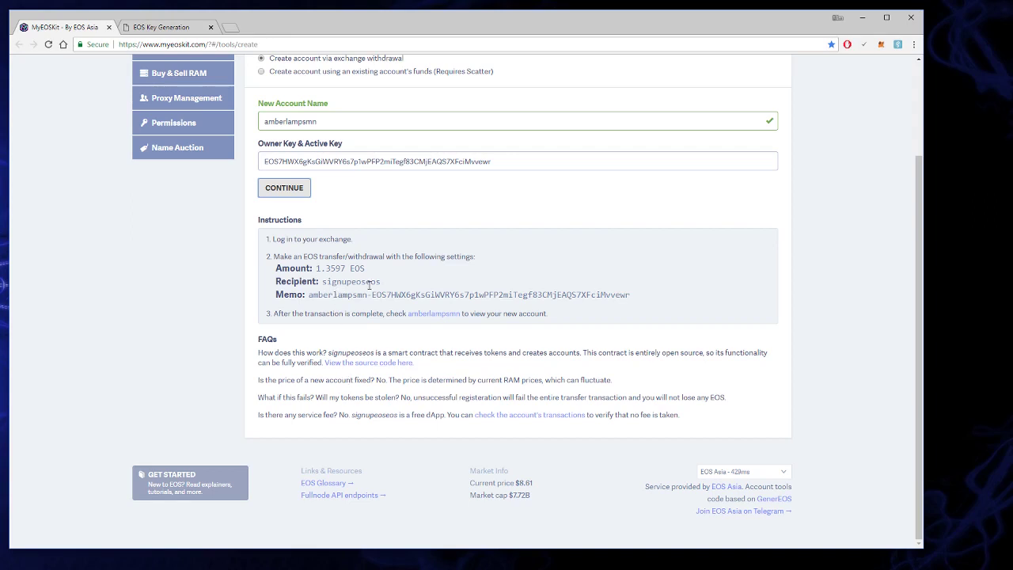
pyautogui.moveTo(317, 267); pyautogui.dragTo(365, 274)
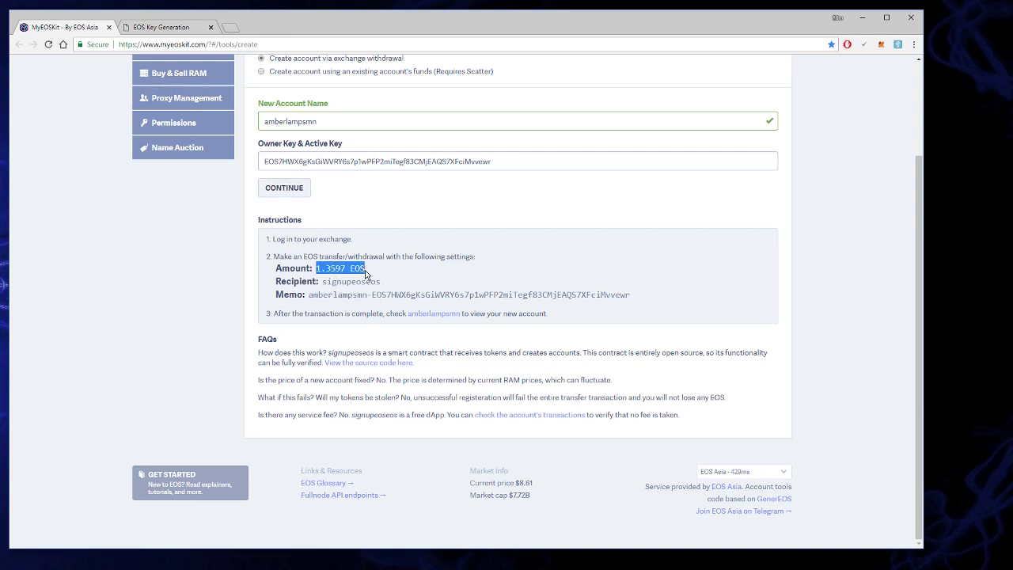
pyautogui.click(412, 280)
pyautogui.moveTo(322, 281); pyautogui.dragTo(385, 289)
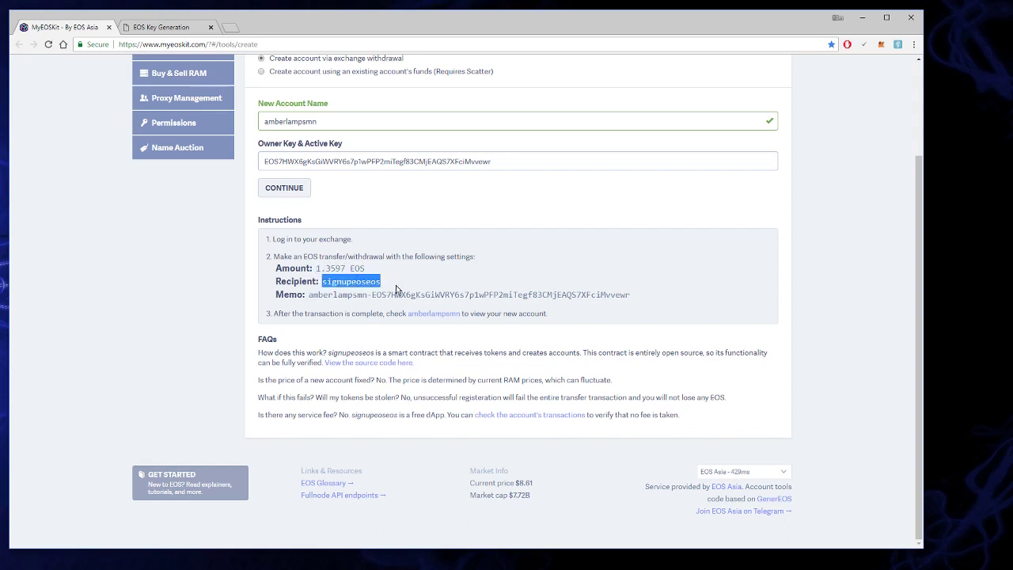
pyautogui.click(386, 284)
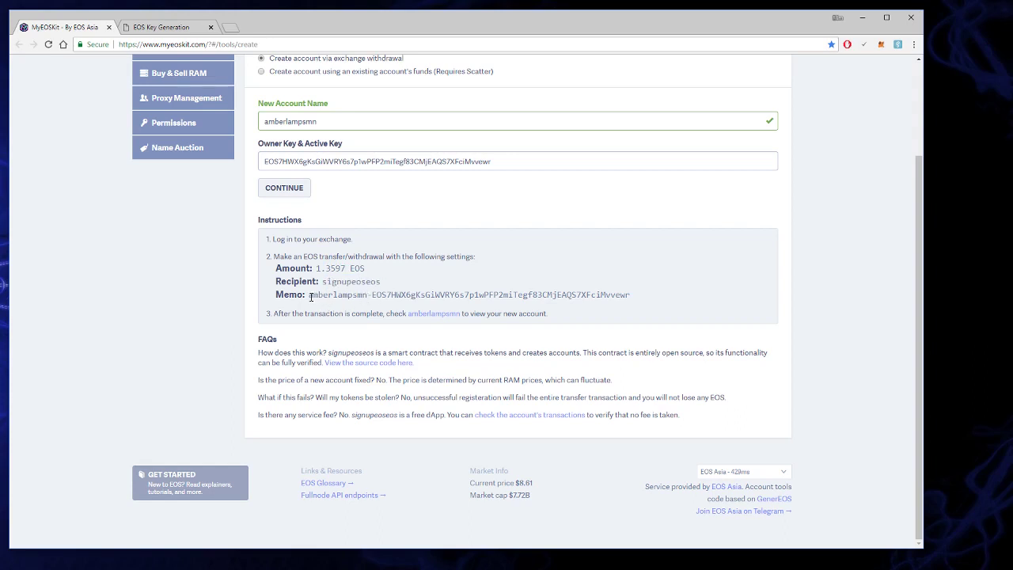
pyautogui.moveTo(312, 294); pyautogui.dragTo(637, 296)
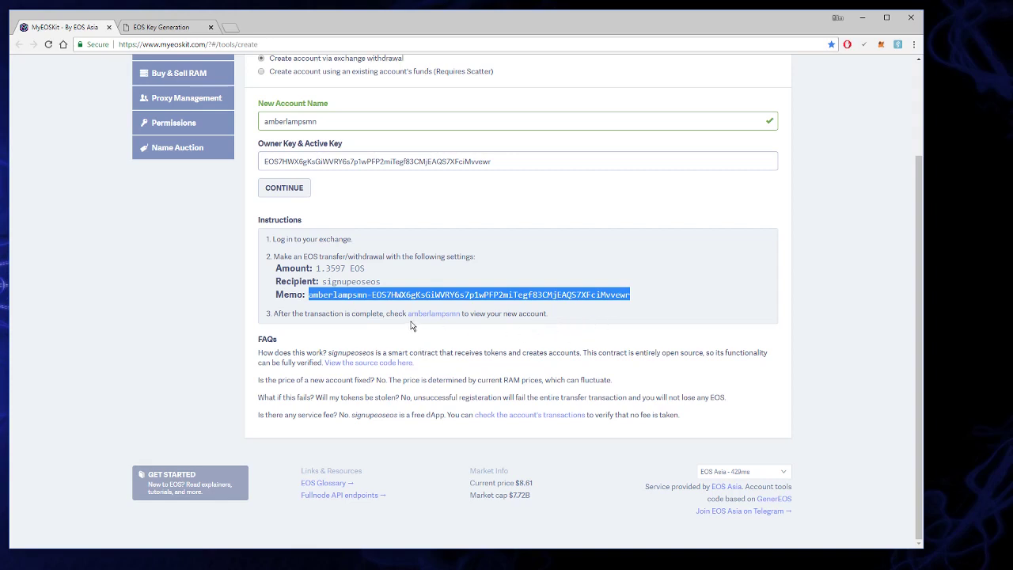
pyautogui.click(538, 314)
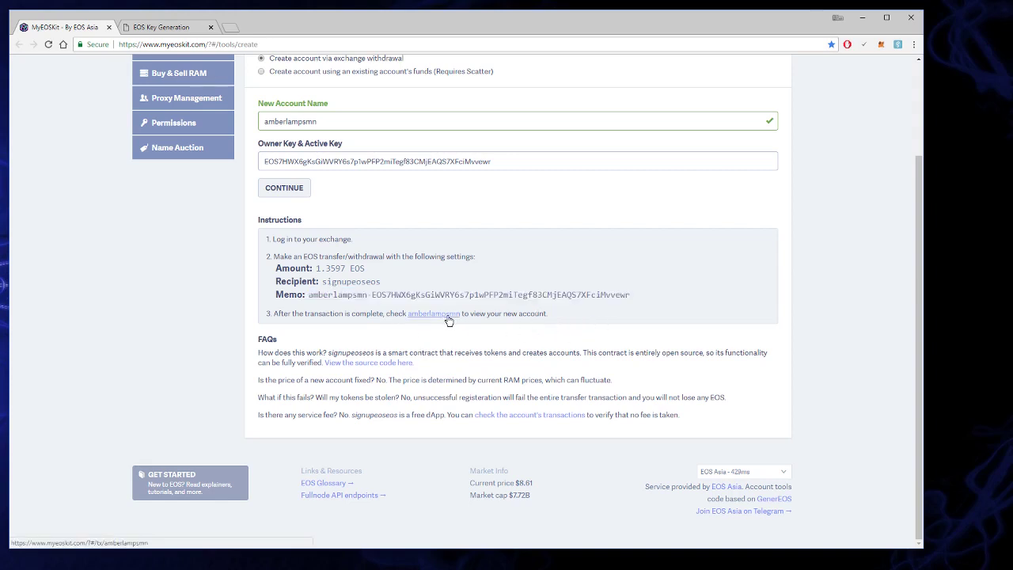
pyautogui.click(447, 320)
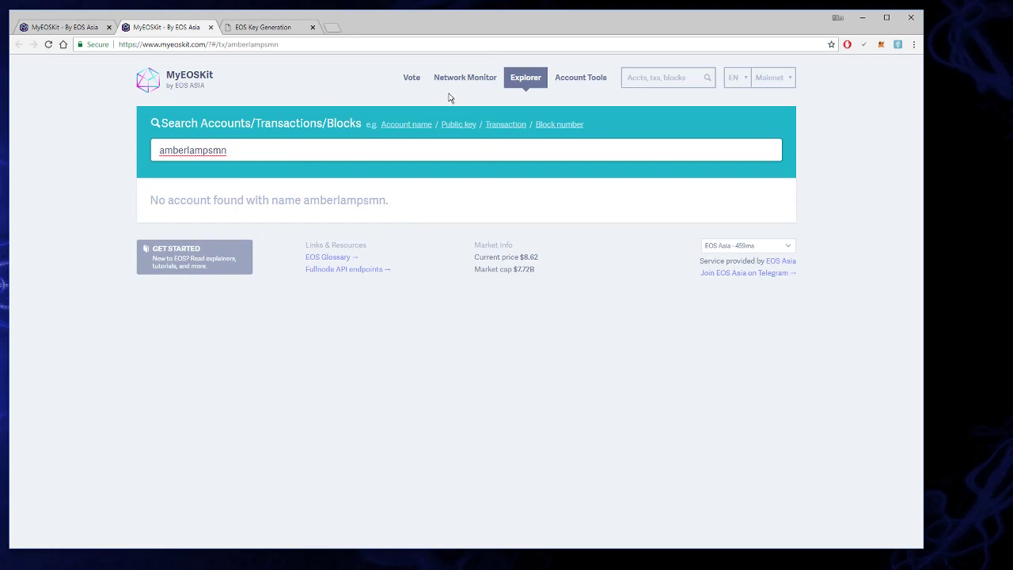
pyautogui.click(249, 28)
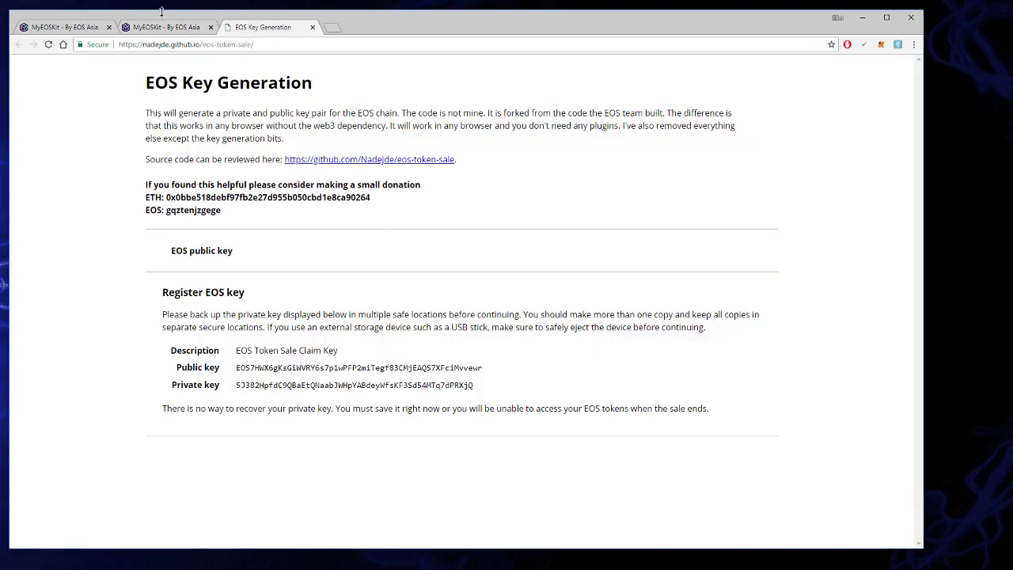
pyautogui.click(162, 27)
pyautogui.doubleClick(207, 149)
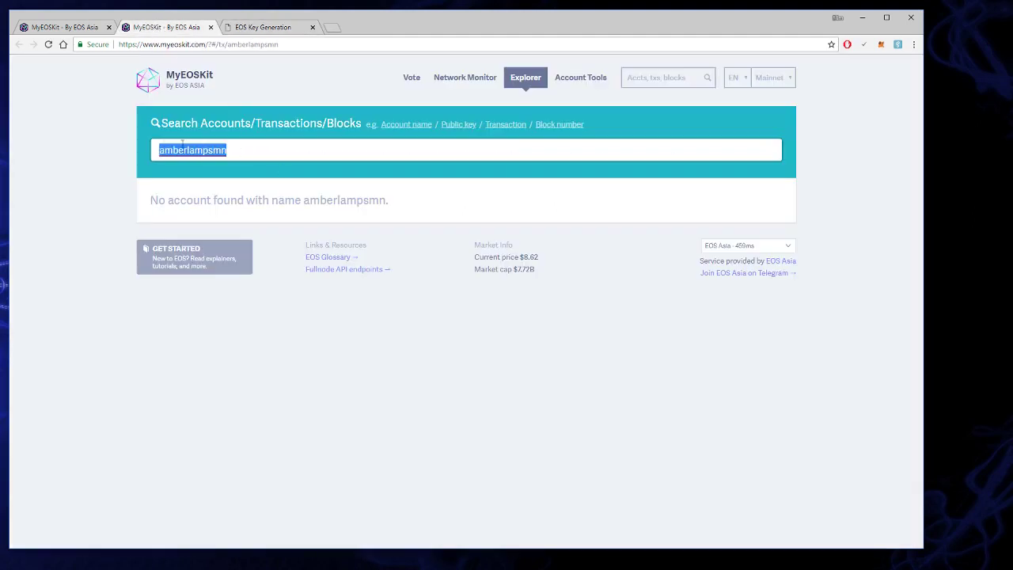
pyautogui.click(45, 30)
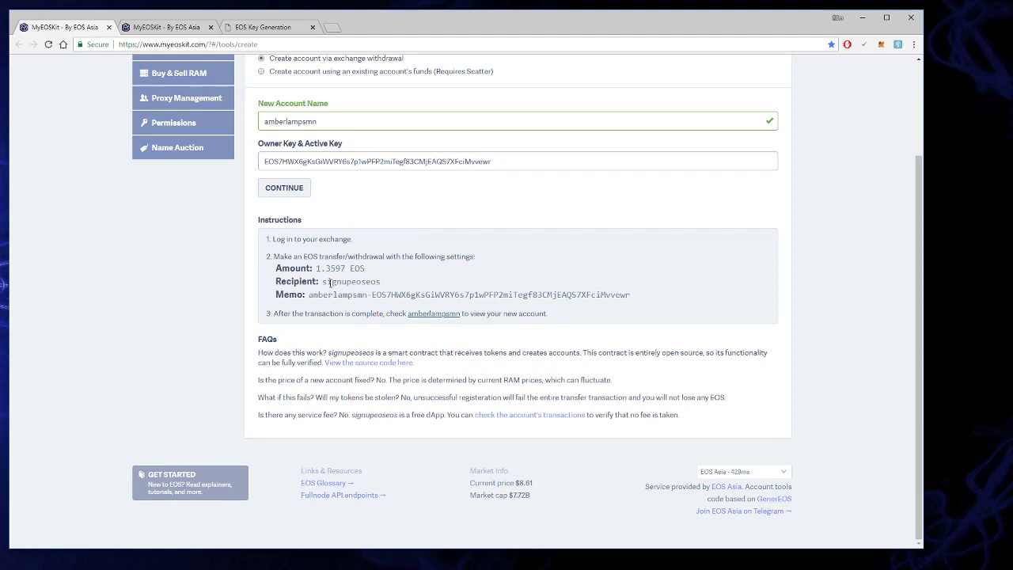
pyautogui.moveTo(316, 268); pyautogui.dragTo(393, 290)
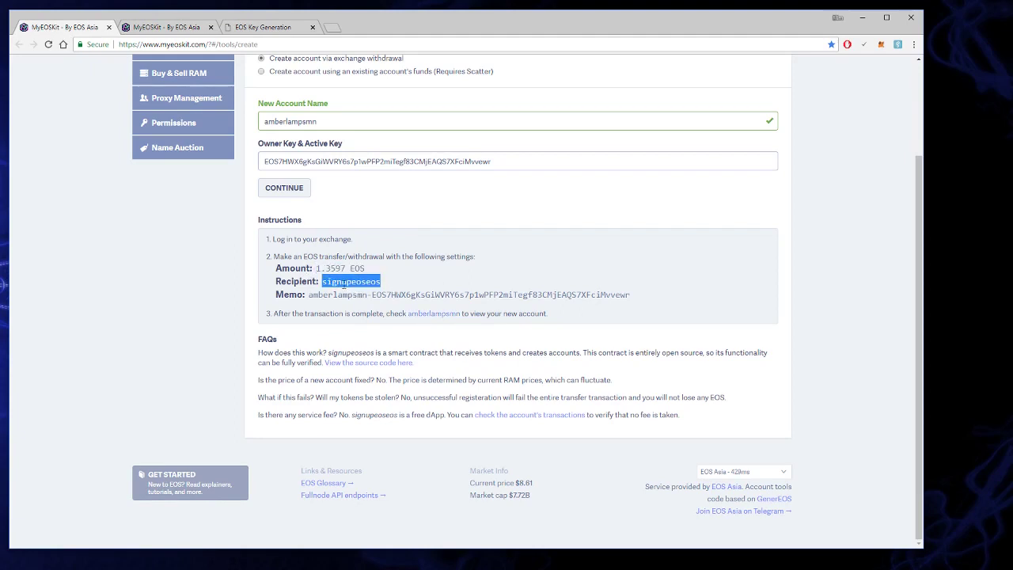
pyautogui.moveTo(347, 267); pyautogui.dragTo(312, 270)
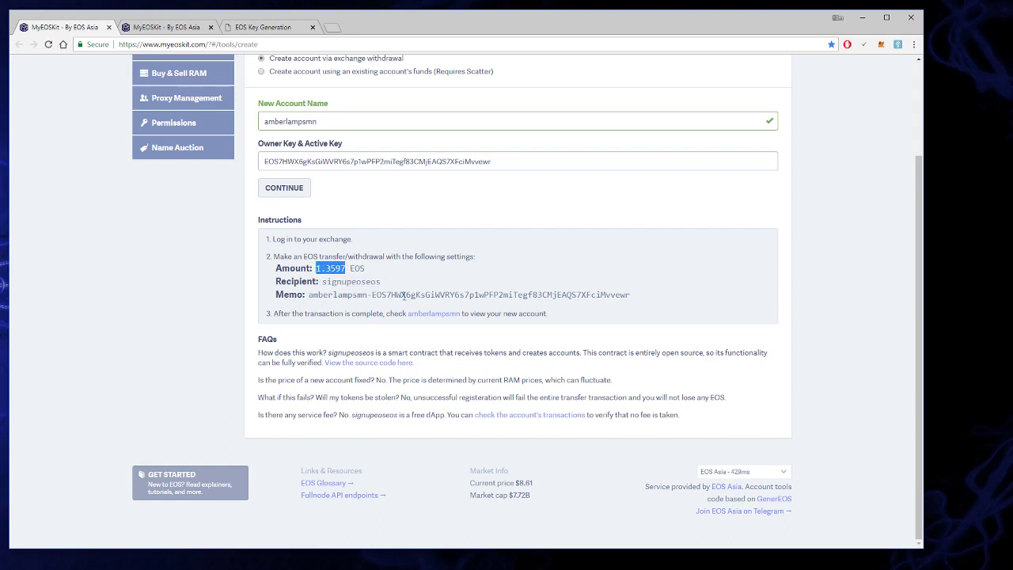
pyautogui.moveTo(322, 281); pyautogui.dragTo(378, 282)
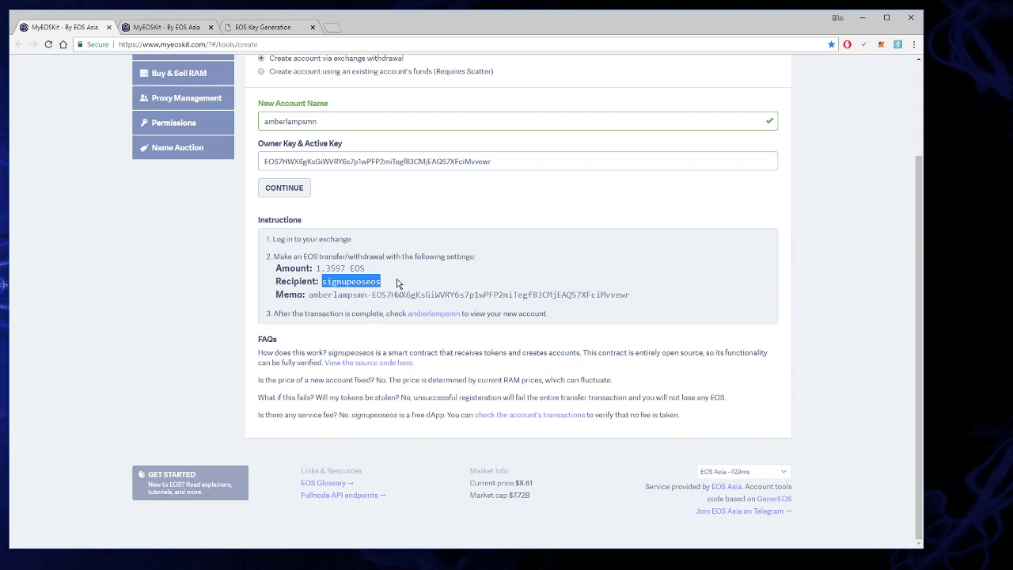
pyautogui.click(374, 275)
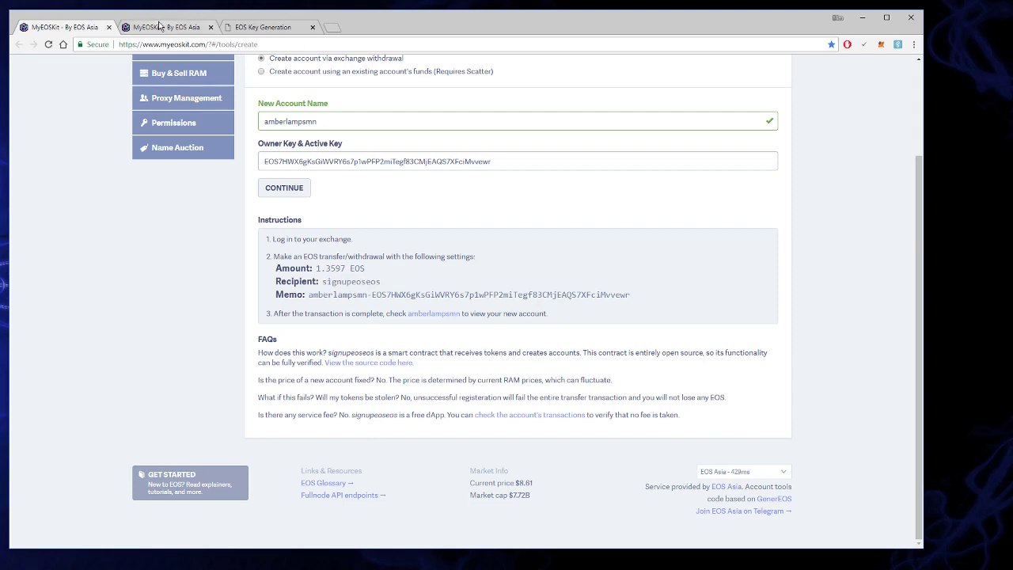
pyautogui.scroll(3, 351, 241)
pyautogui.scroll(-3, 348, 227)
pyautogui.scroll(3, 303, 76)
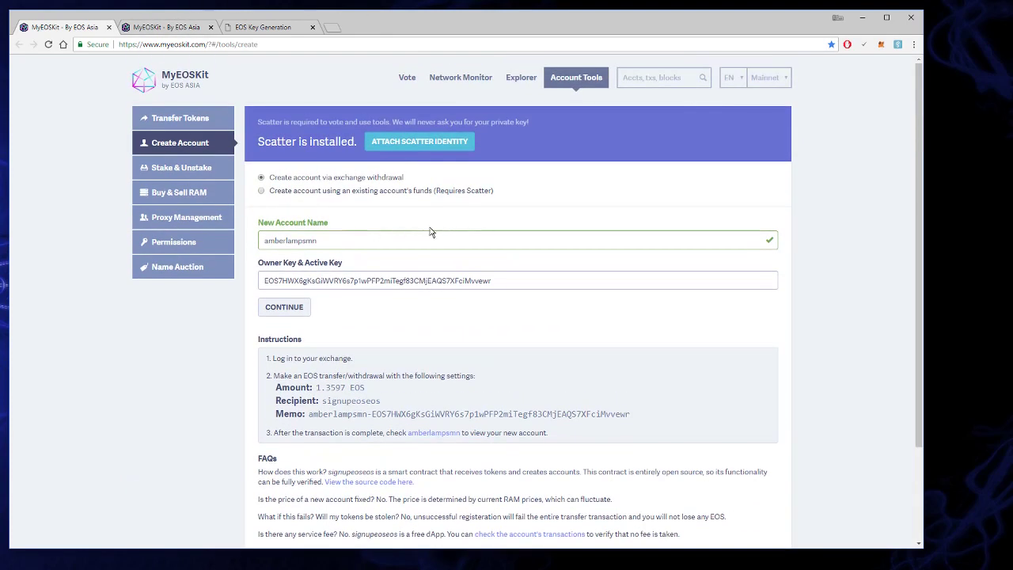
pyautogui.scroll(-3, 401, 236)
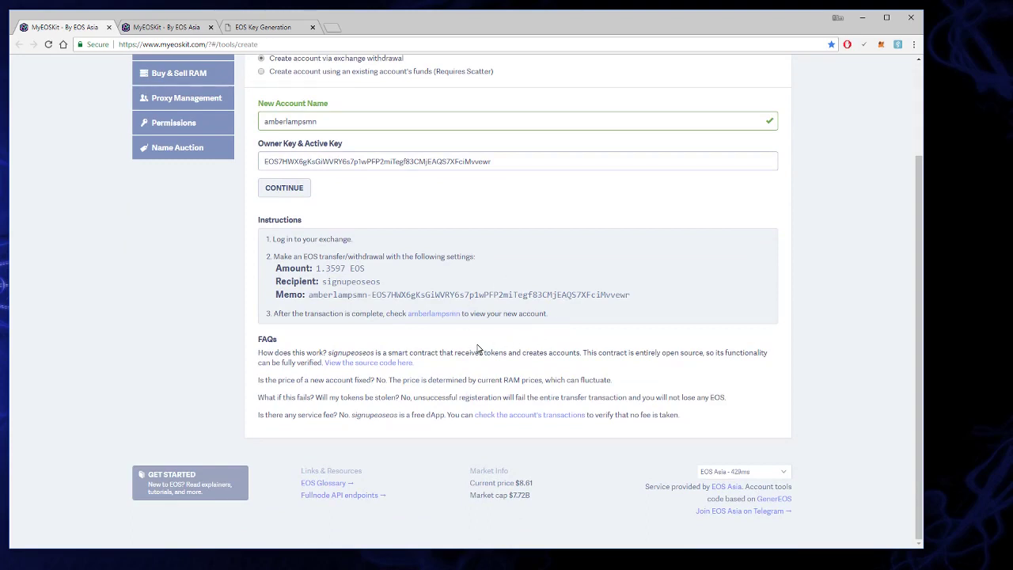
pyautogui.scroll(2, 473, 350)
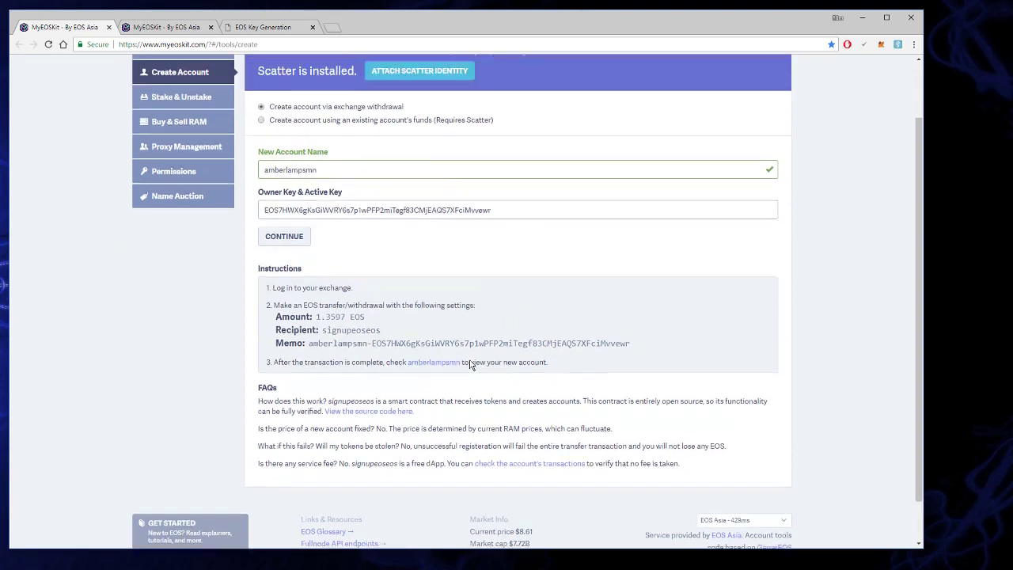
pyautogui.scroll(-2, 431, 369)
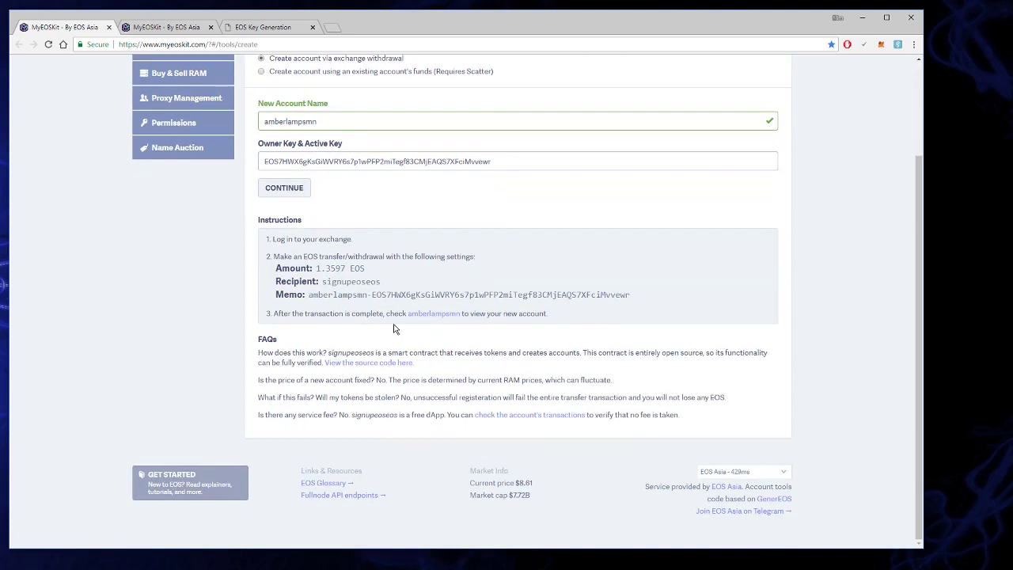
pyautogui.moveTo(316, 267); pyautogui.dragTo(352, 270)
pyautogui.moveTo(386, 274); pyautogui.dragTo(372, 281)
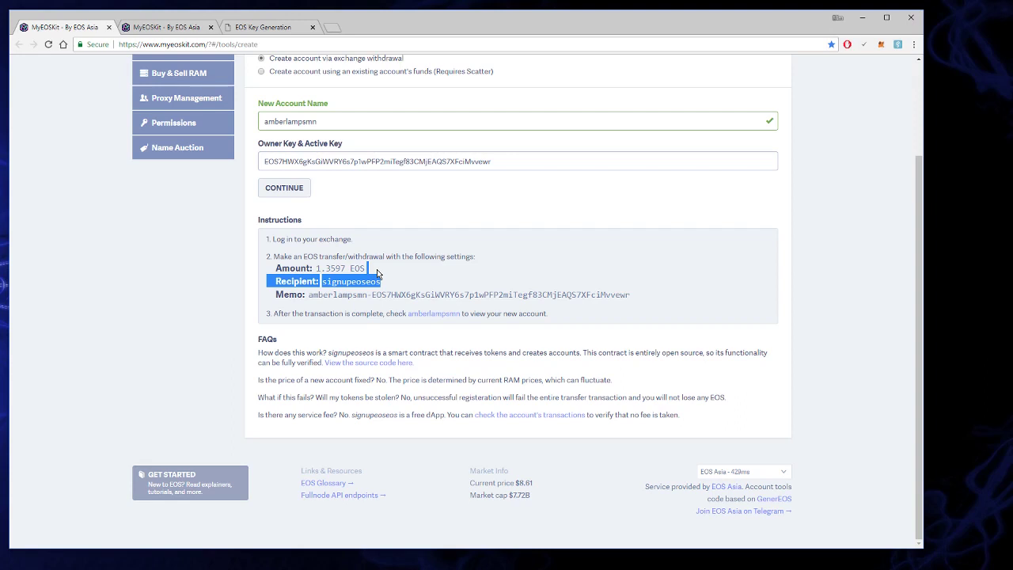
pyautogui.scroll(3, 209, 63)
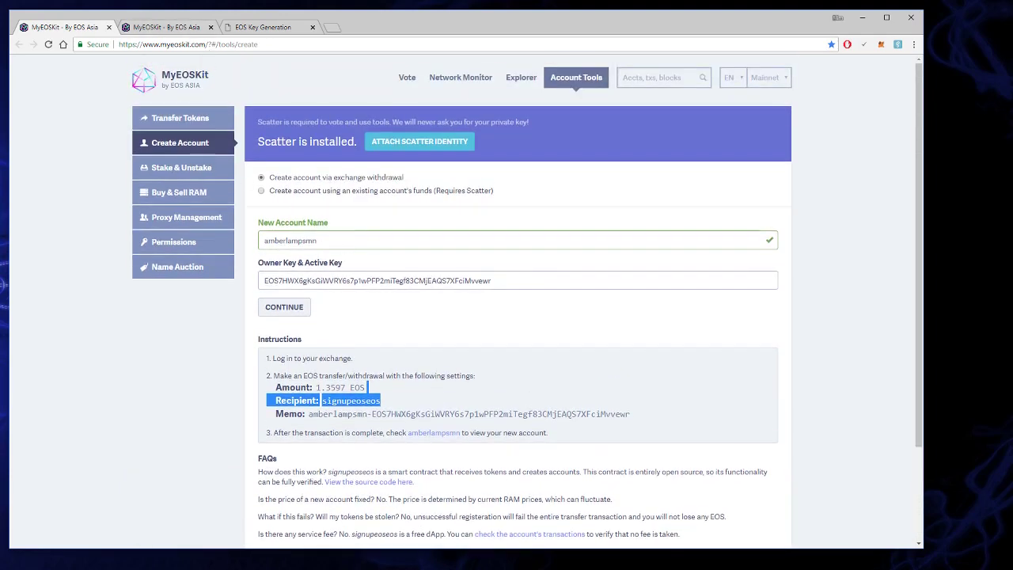
pyautogui.hotkey('alt', 'Tab')
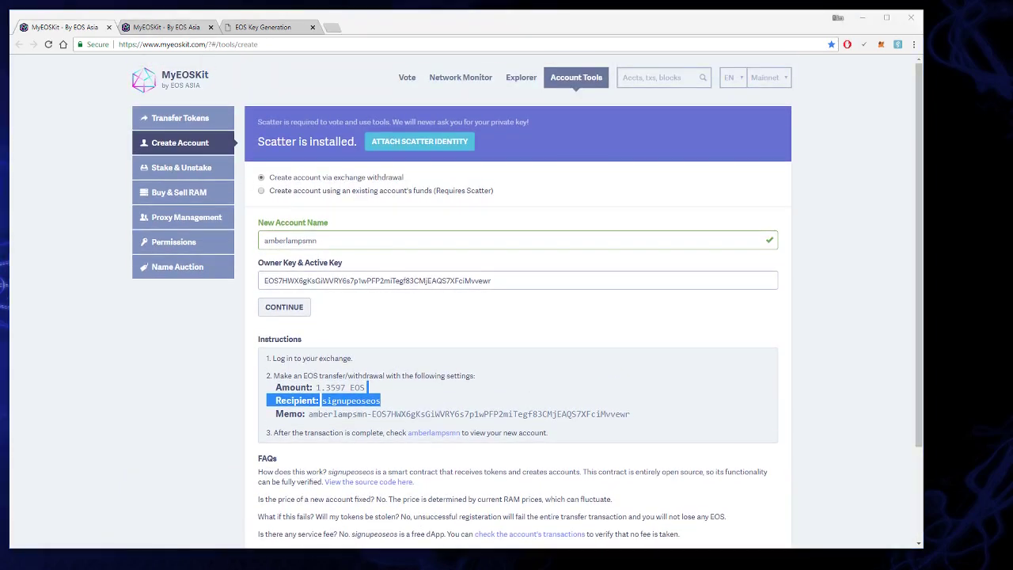